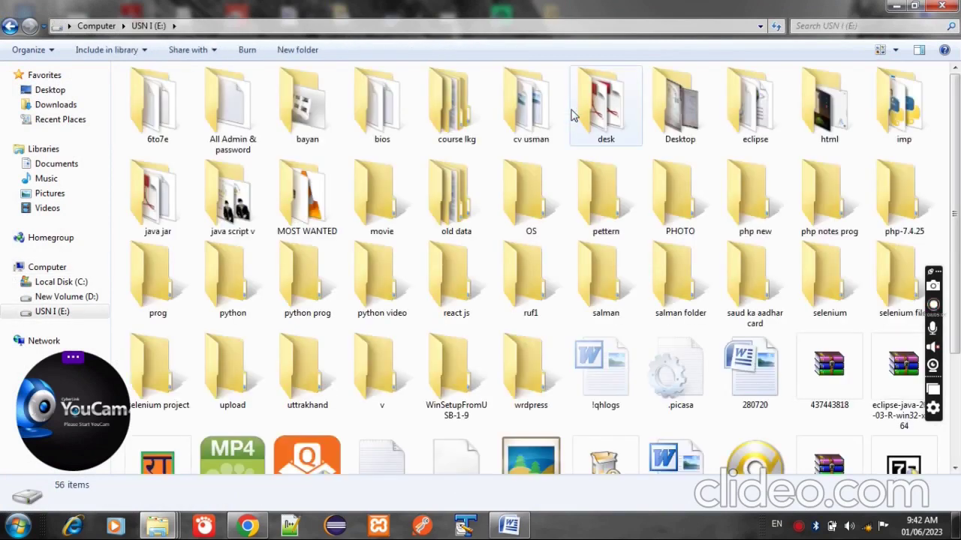
- Open the old data\2 NTFS\java&Dot net\Java folder on drive E: and pick the jdk-8u5-windows-x64 installer
double_click(461, 201)
double_click(184, 95)
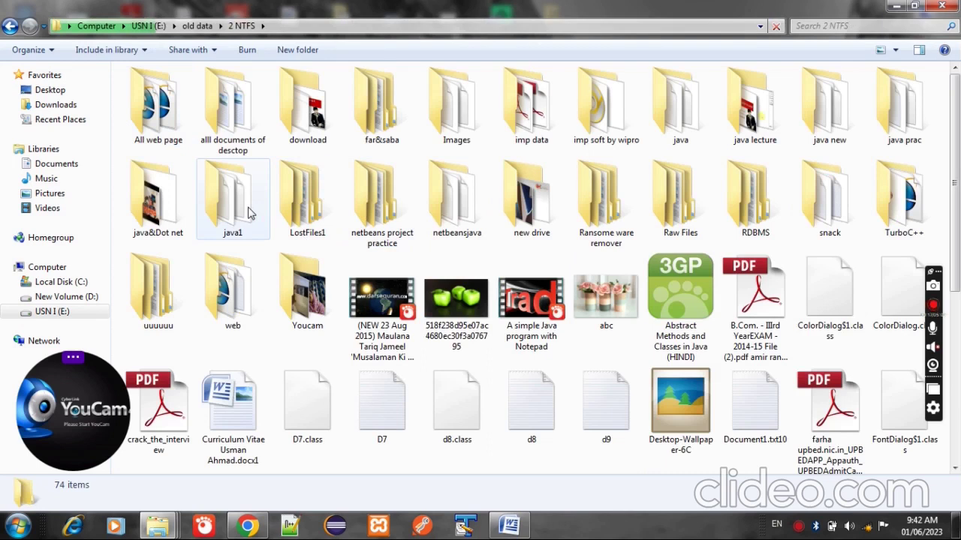
double_click(178, 210)
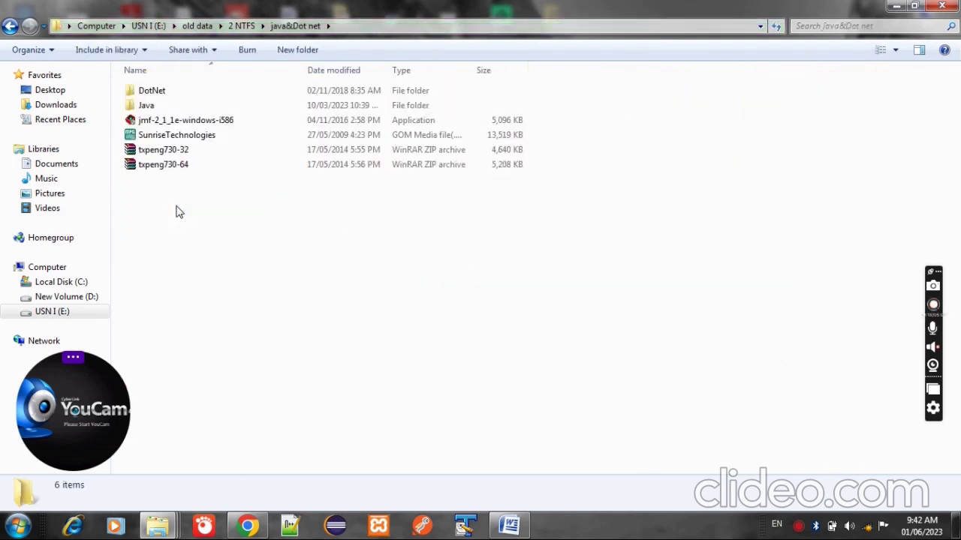
double_click(192, 107)
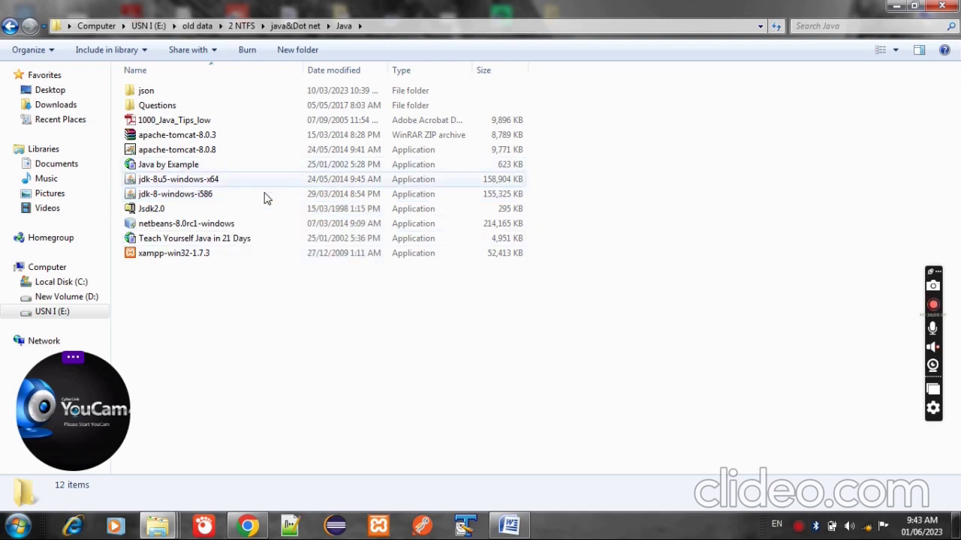
click(240, 196)
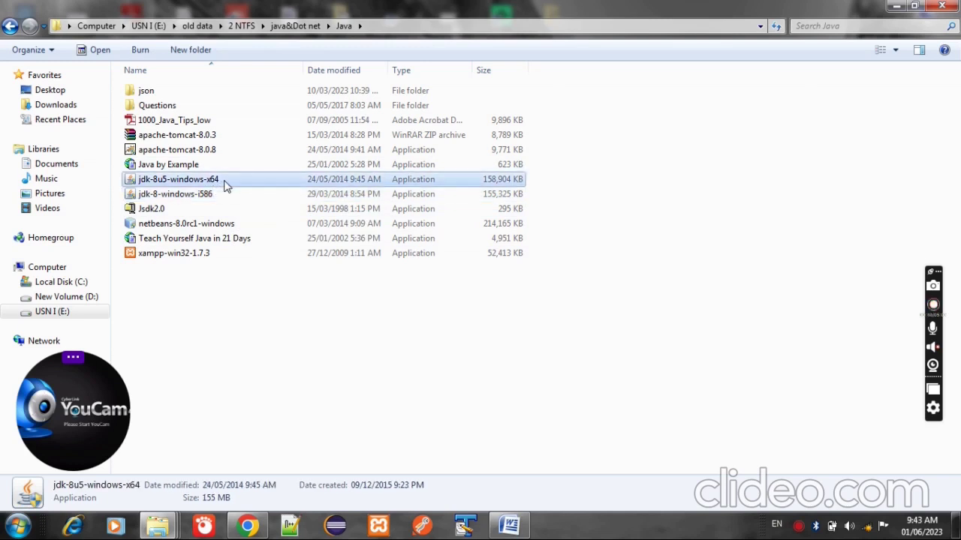
double_click(228, 185)
- Open the computer's system properties to check whether the operating system is 32-bit or 64-bit
click(78, 270)
right_click(76, 270)
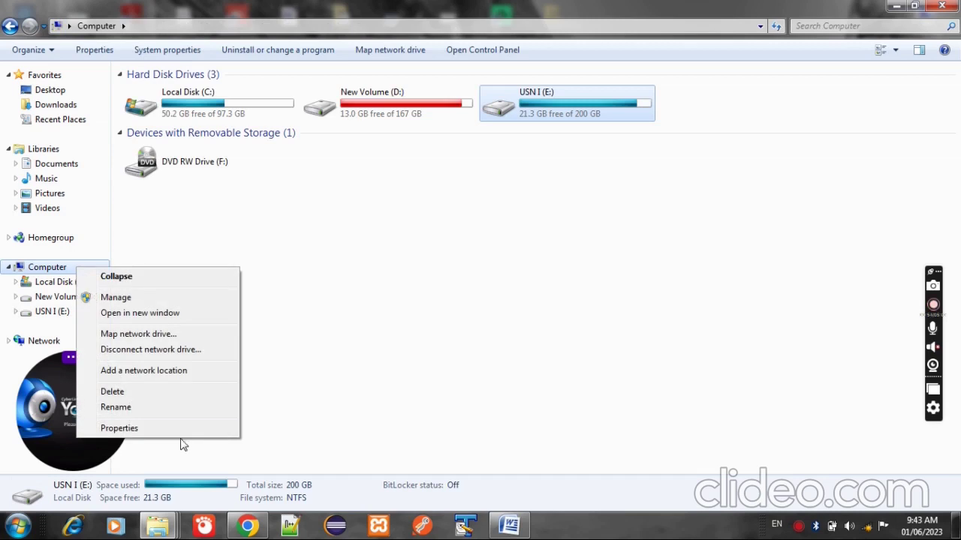
click(47, 271)
right_click(46, 272)
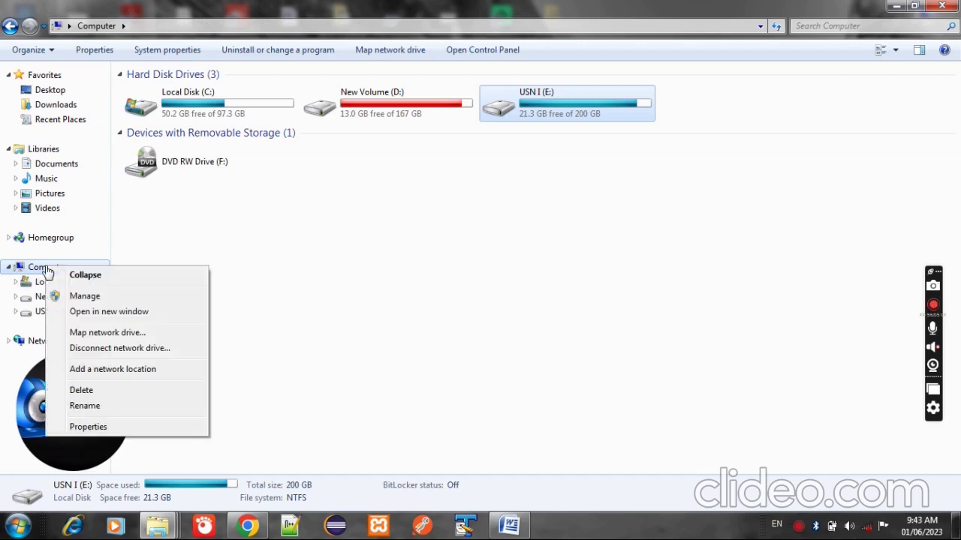
click(123, 426)
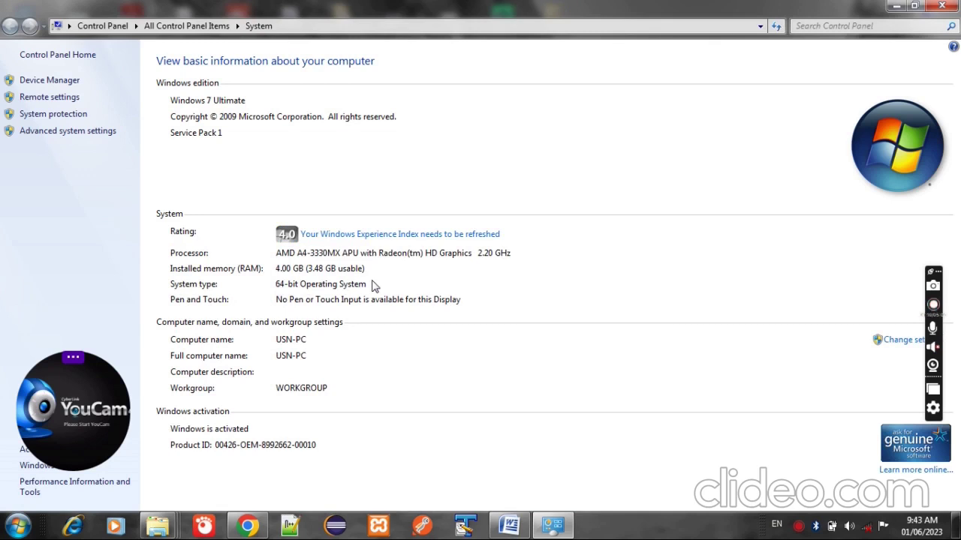
- Return to the old data\2 NTFS\java&Dot net\Java folder on drive E:
key(super+e)
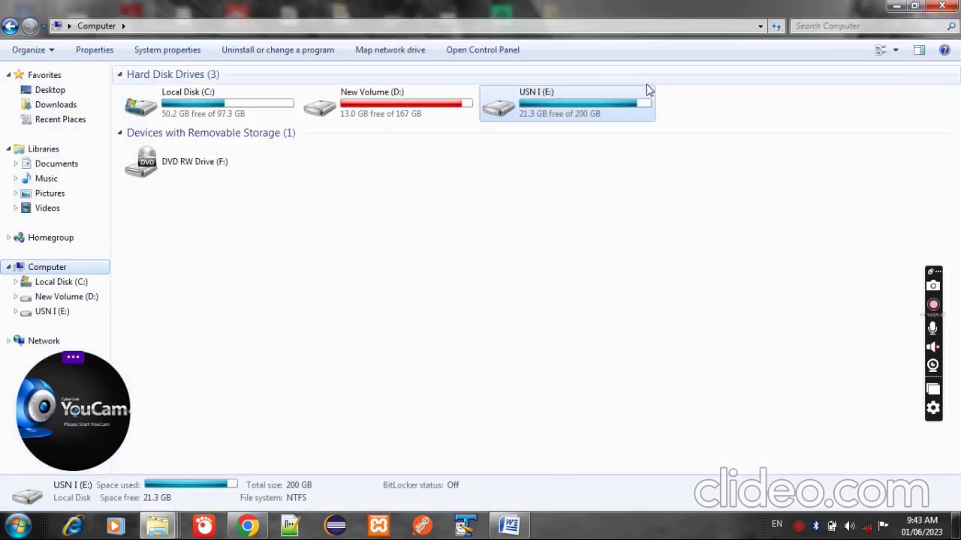
double_click(564, 118)
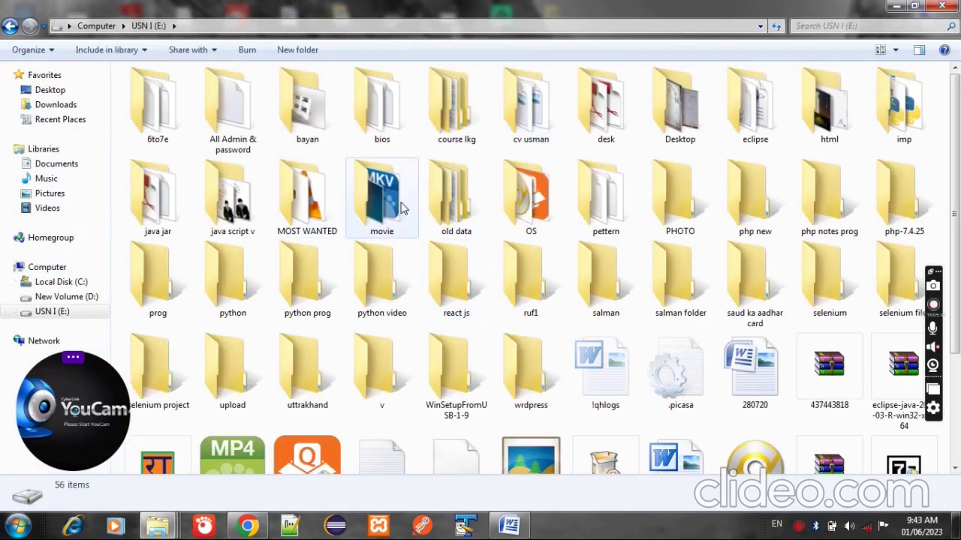
double_click(465, 204)
double_click(161, 90)
double_click(159, 191)
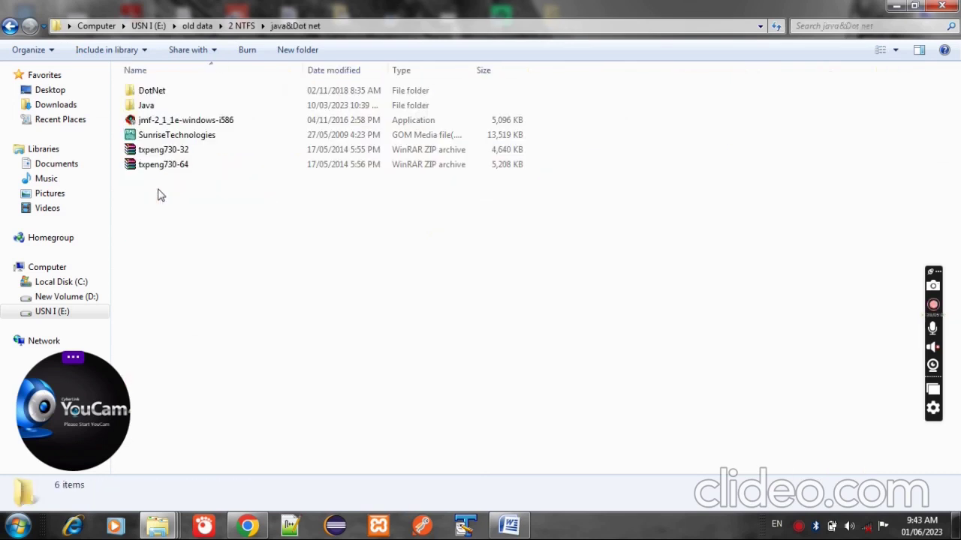
double_click(181, 107)
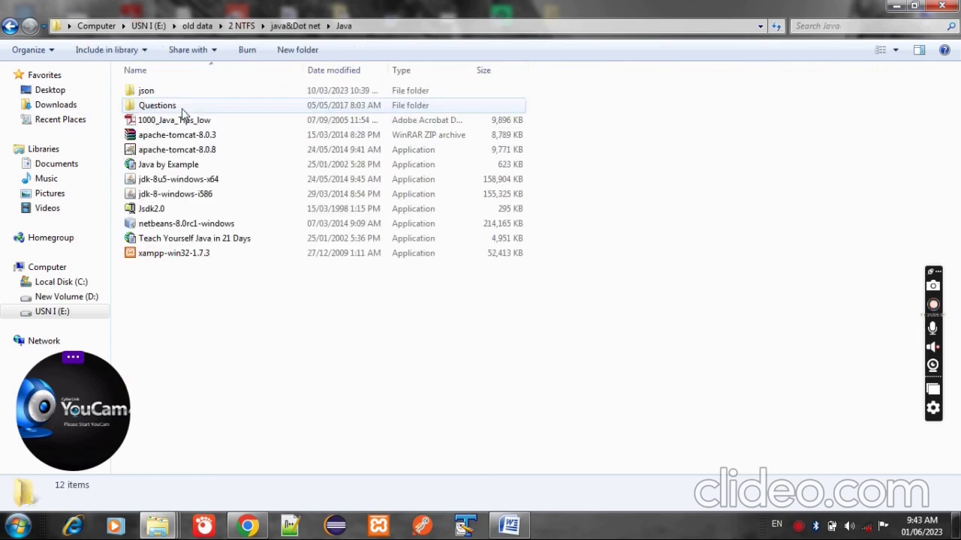
- Launch the jdk-8u5-windows-x64 installer, bring its setup wizard forward and cancel the installation
double_click(203, 180)
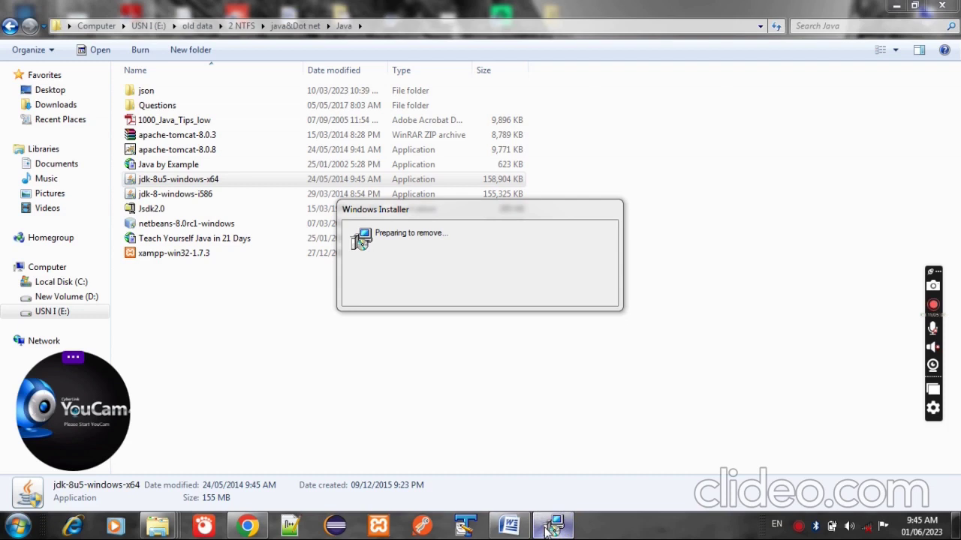
click(547, 529)
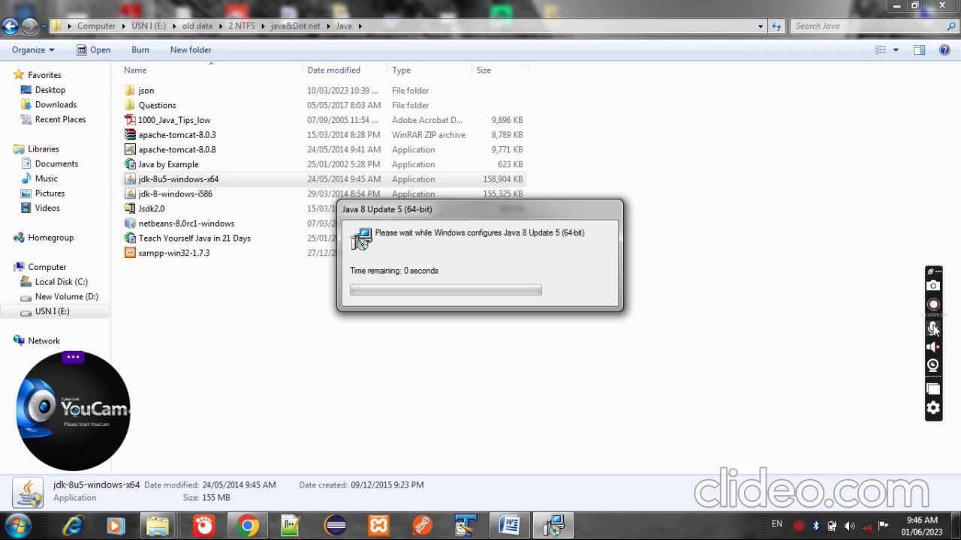
click(554, 527)
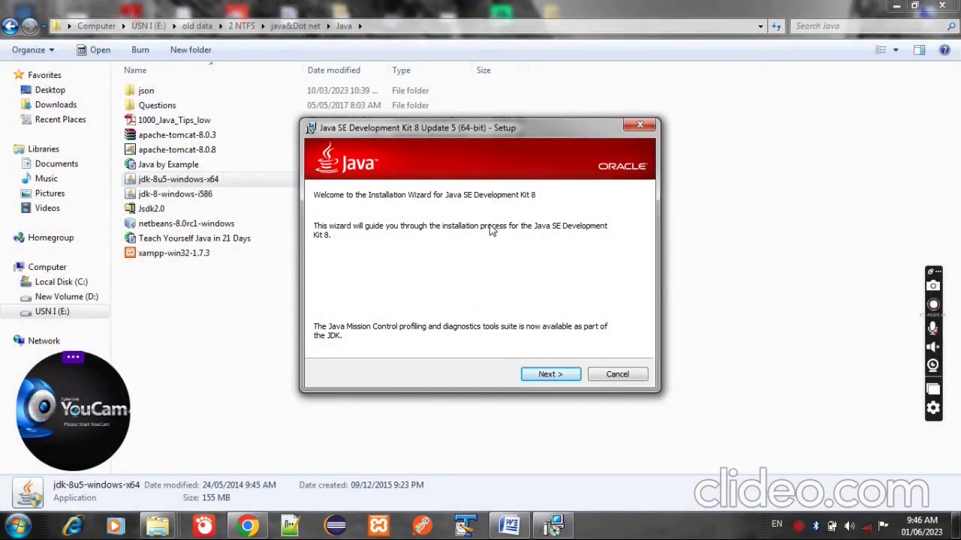
click(934, 335)
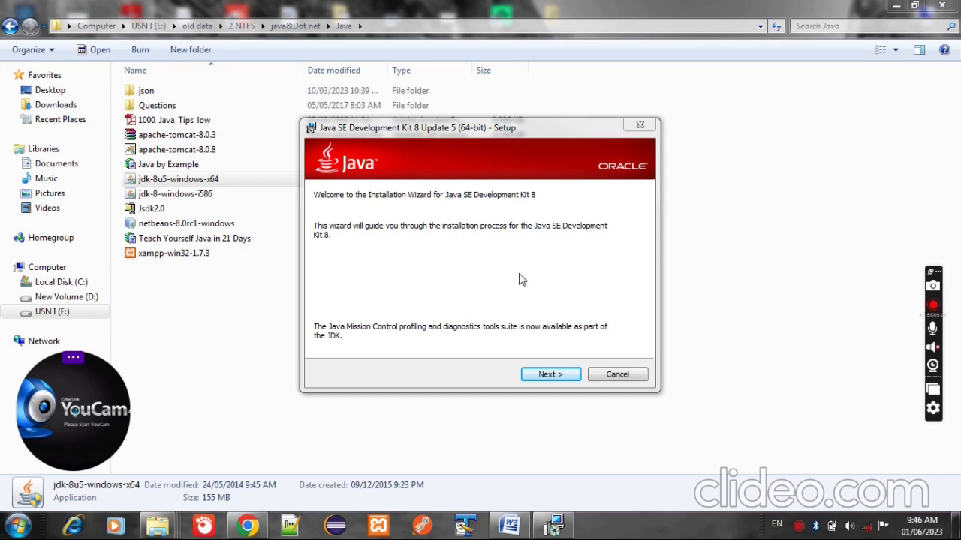
click(620, 376)
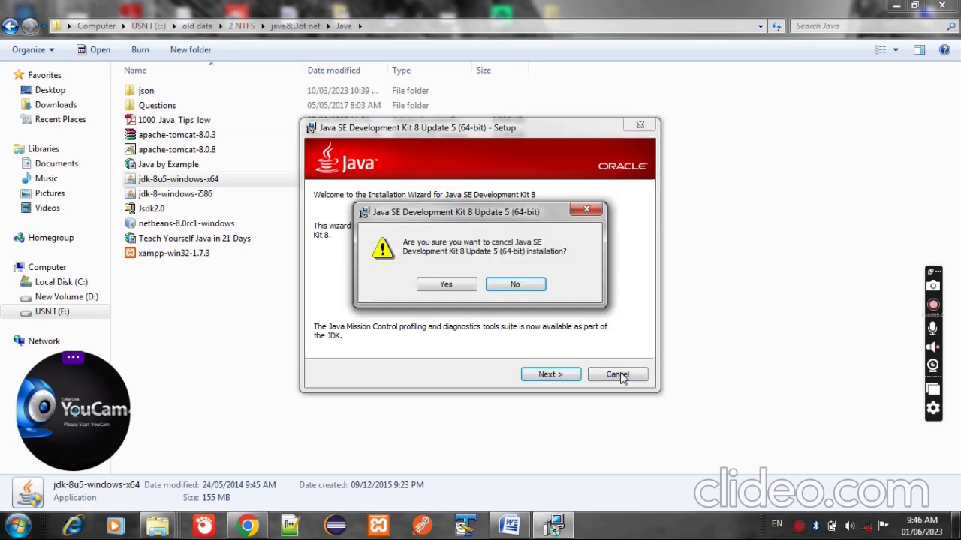
click(453, 285)
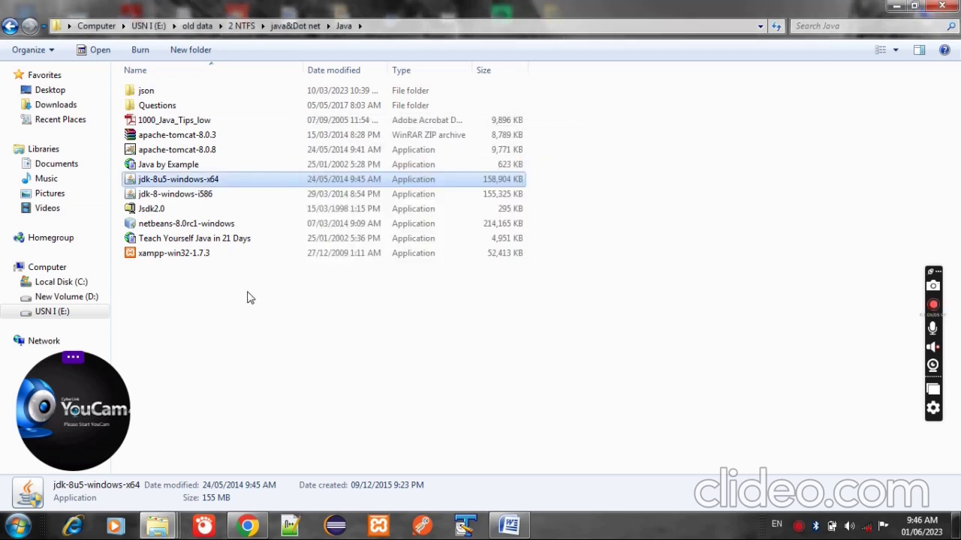
click(205, 197)
click(224, 182)
click(357, 336)
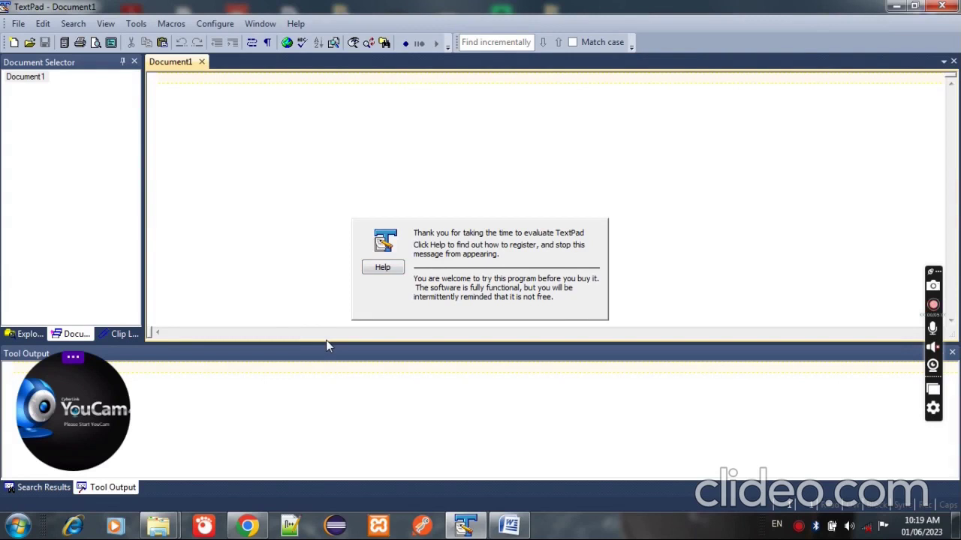
- Shrink the Tool Output pane in TextPad and write an empty class p1 with opening and closing braces in Document1
drag(326, 341, 344, 416)
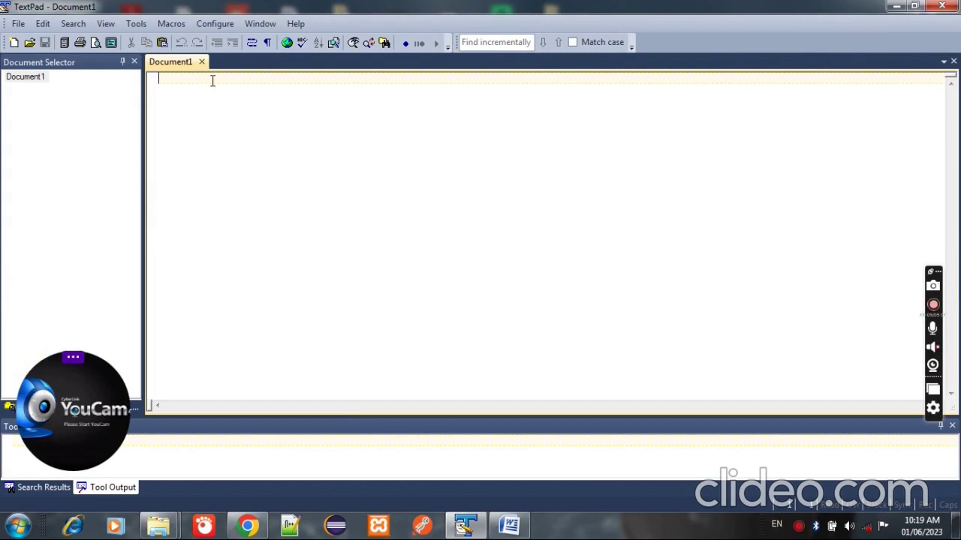
text(1)
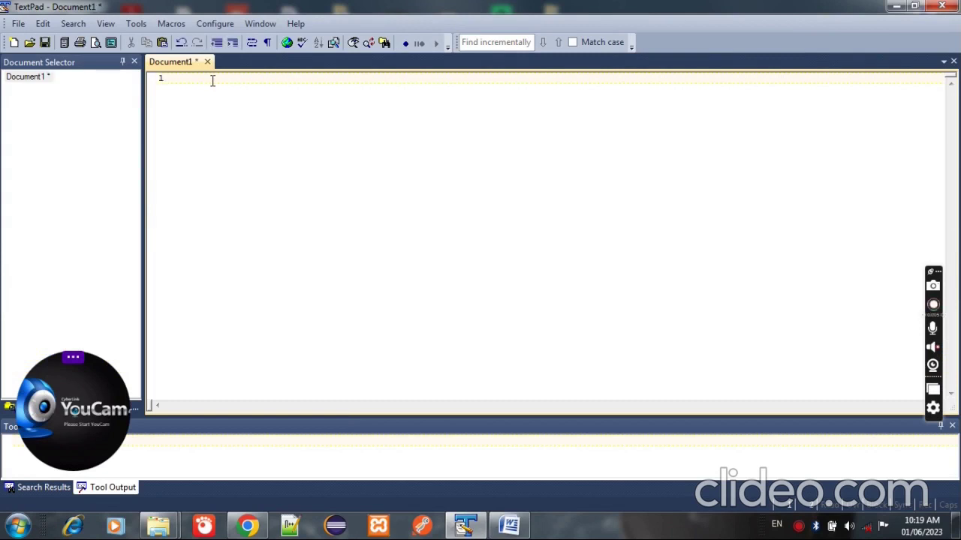
key(BackSpace)
text(class)
text(p)
text(l)
key(Return)
text({)
key(Return)
text(})
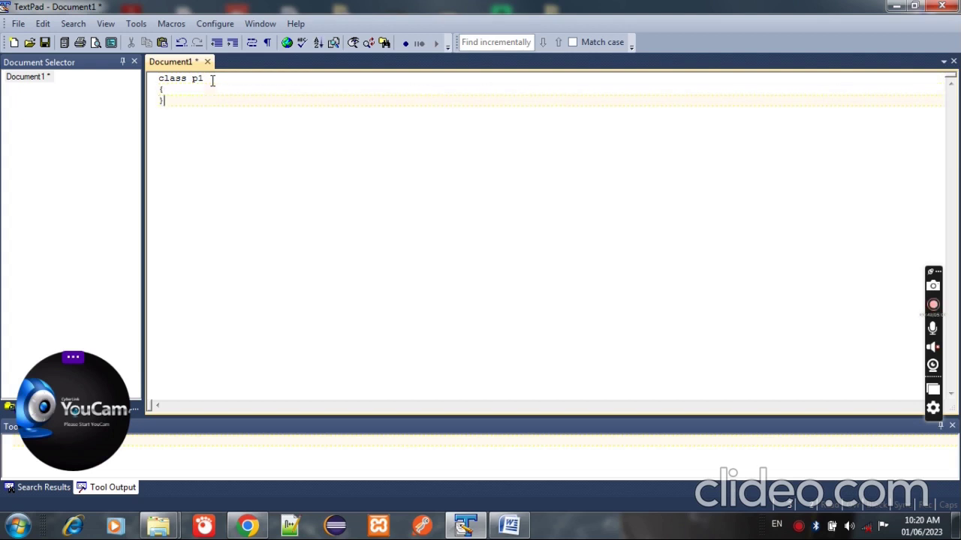
- Insert an indented line inside the braces of class p1 and begin a public declaration
key(Return)
key(Tab)
text(pubic)
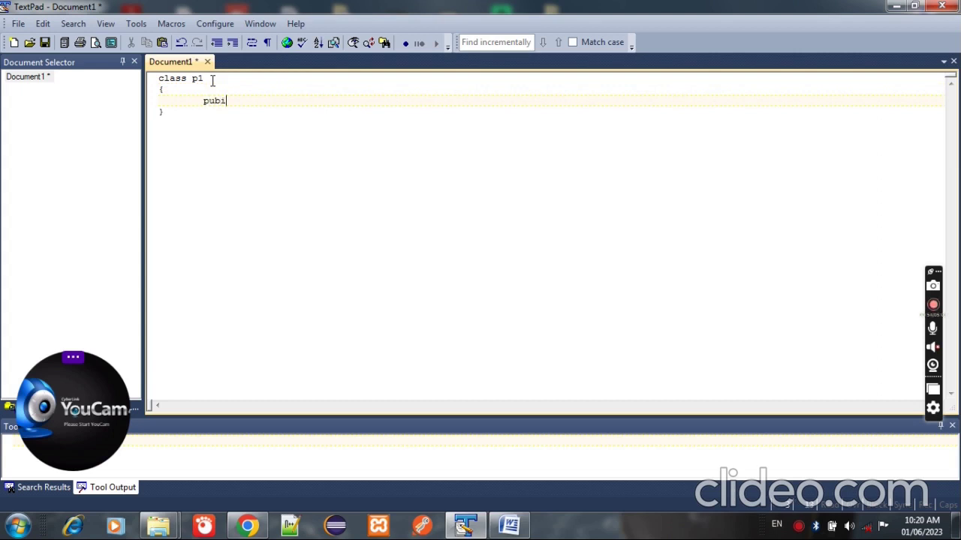